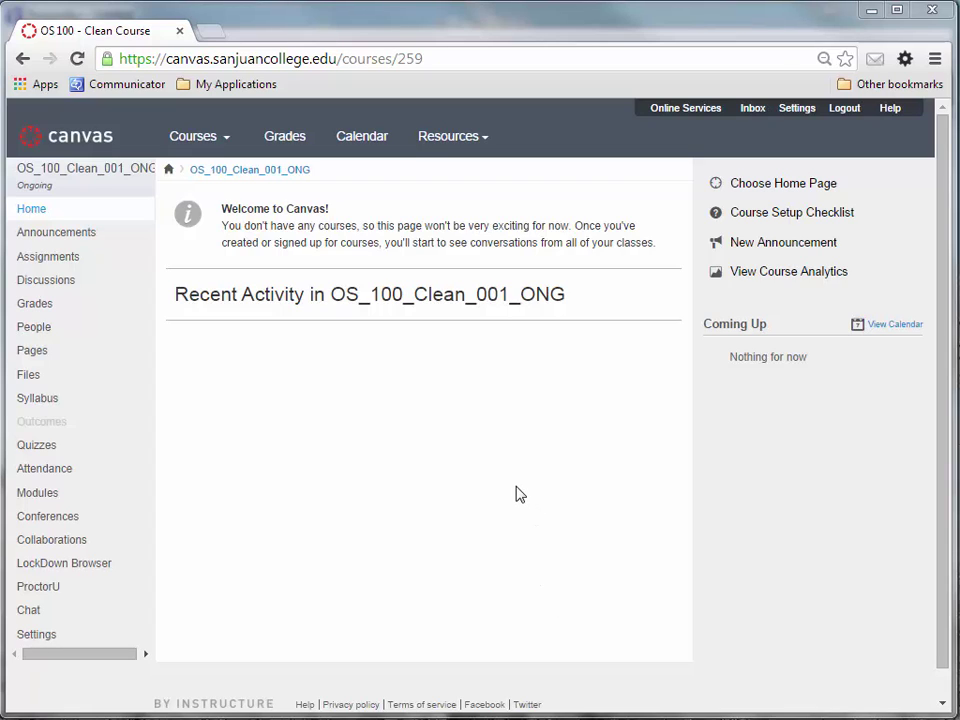
Open Settings for OS 100 - Clean Course and reveal the Export Course Content sidebar
click(35, 637)
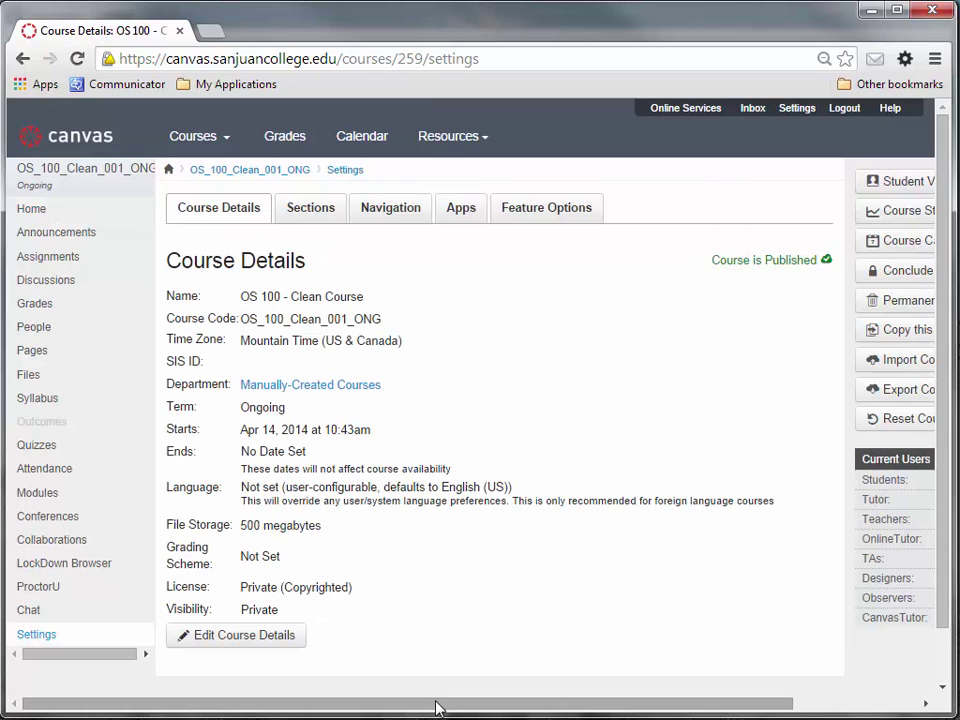
drag(436, 708, 585, 690)
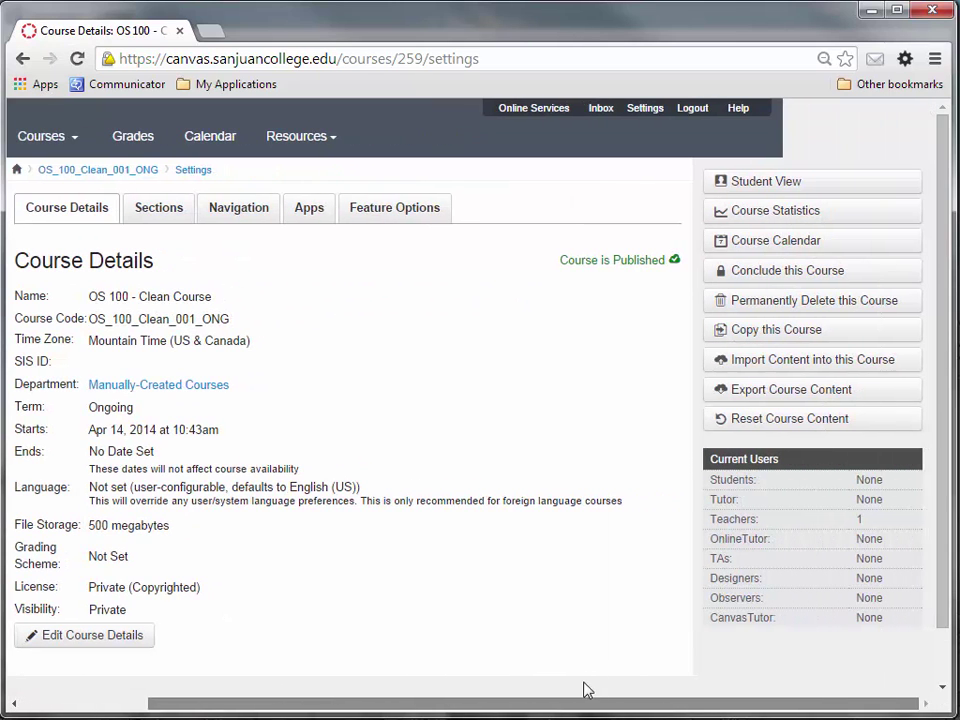
Create a quiz-only export with just the Chapter 9-12 quiz selected and download the zip
click(755, 400)
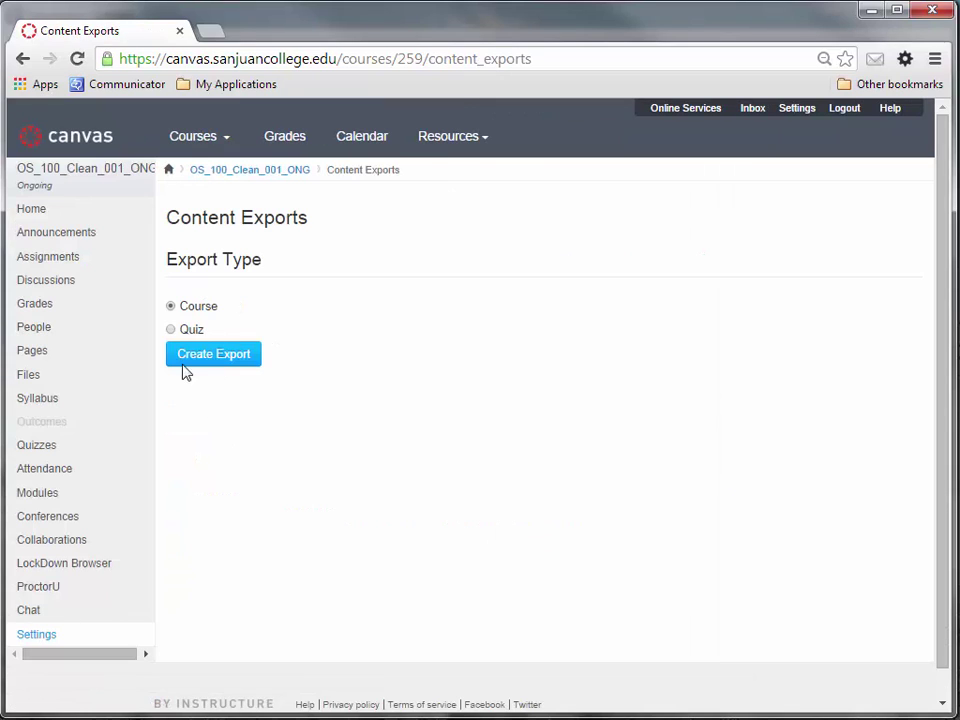
click(170, 330)
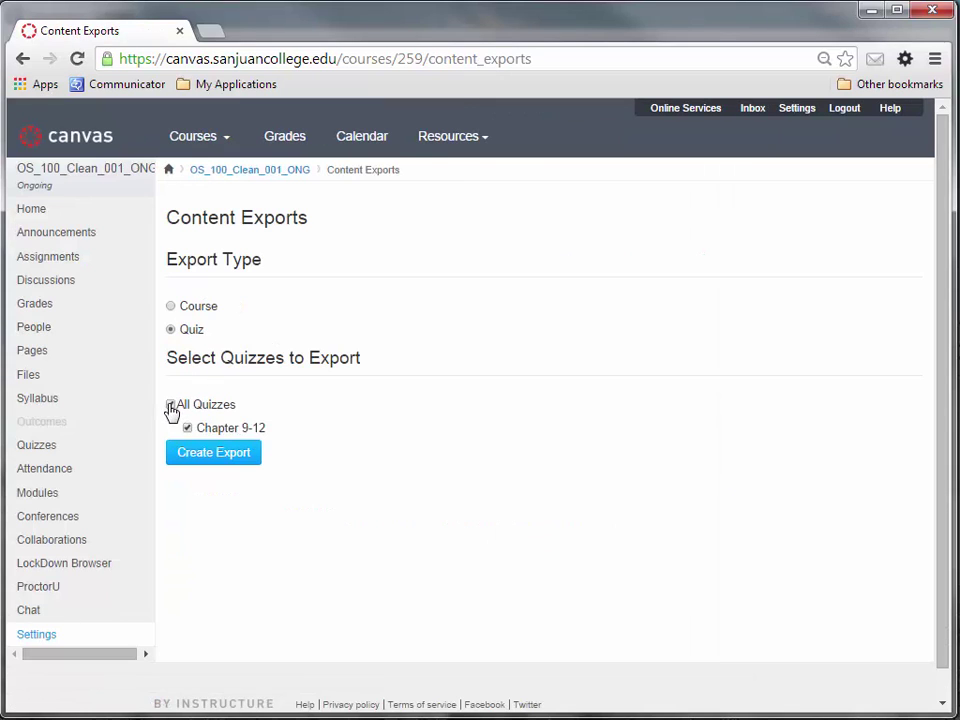
click(170, 405)
click(187, 428)
click(201, 460)
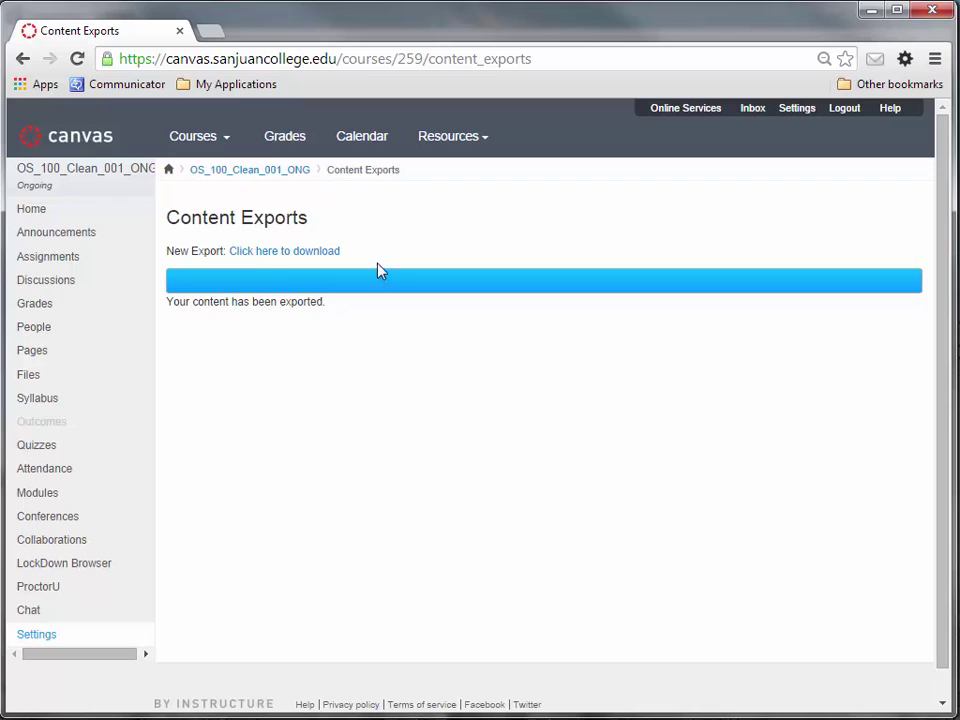
click(266, 254)
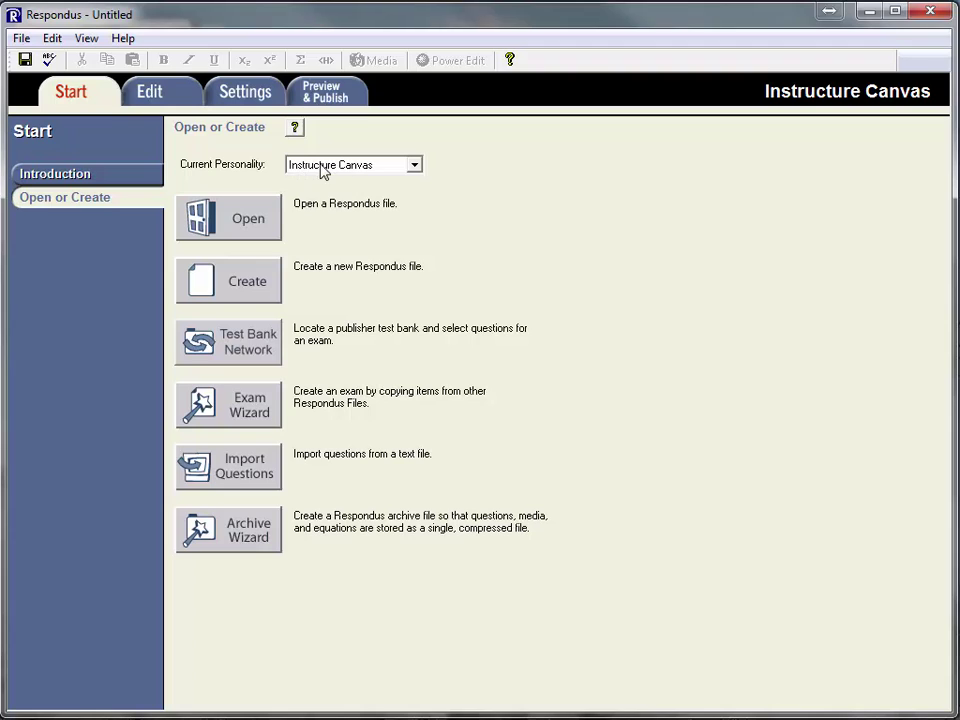
Change the Current Personality from Instructure Canvas to IMS QTI 1.1+
click(323, 172)
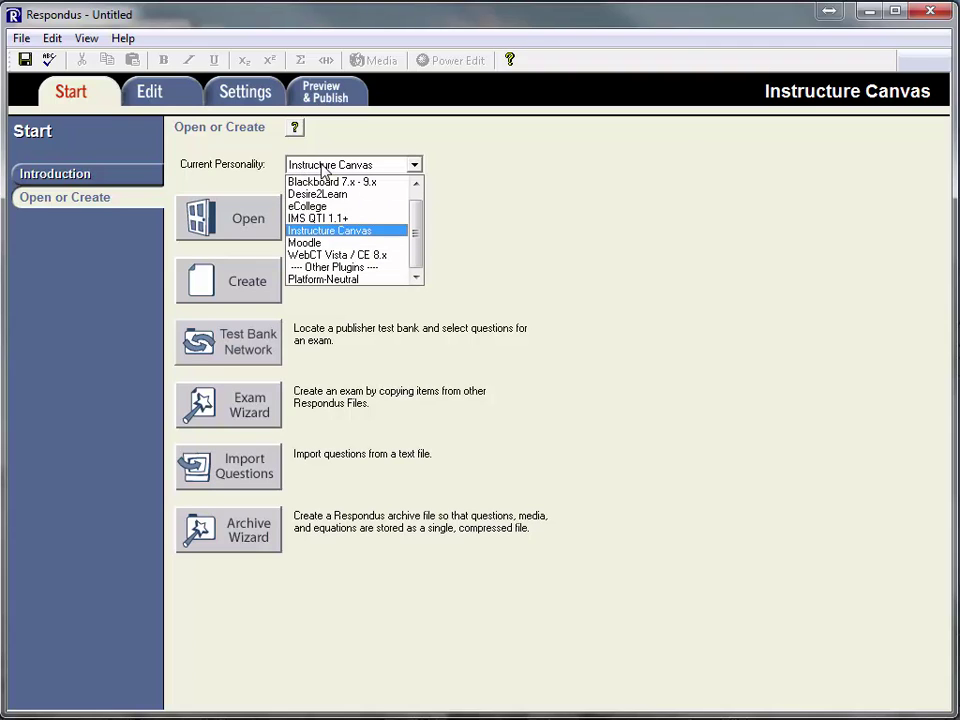
click(311, 219)
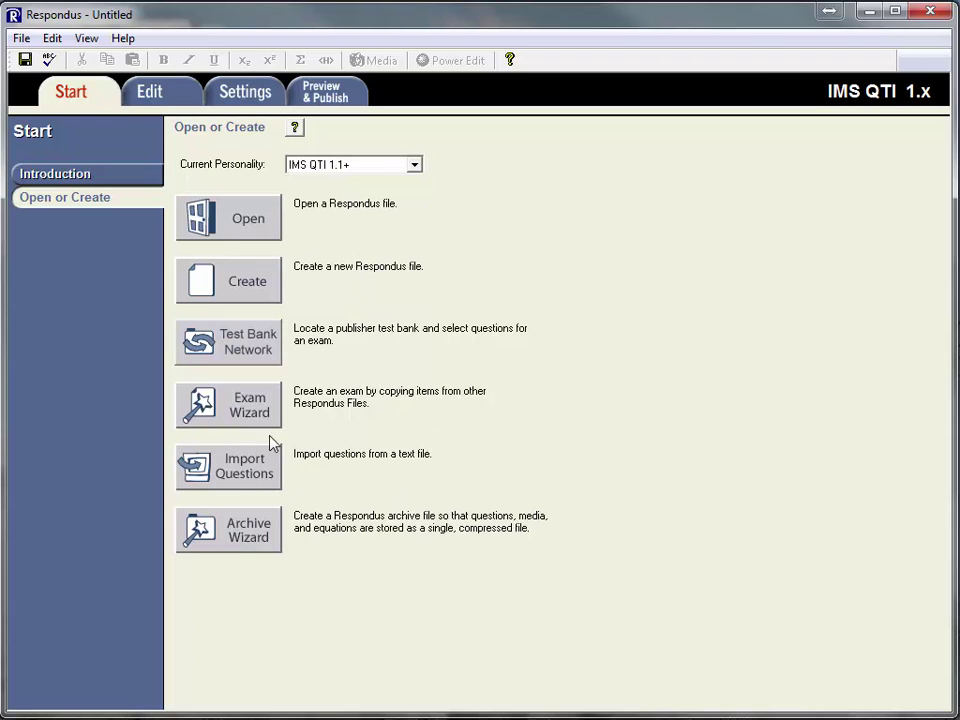
Start a question import with QTI as the file type and browse for the file
click(238, 482)
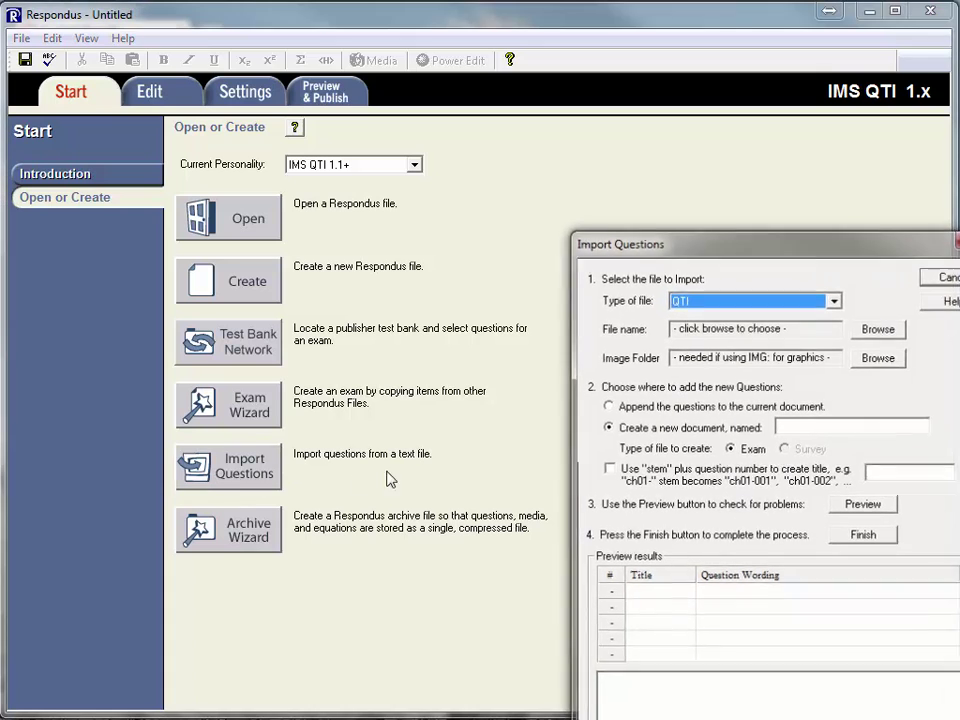
drag(711, 244, 382, 123)
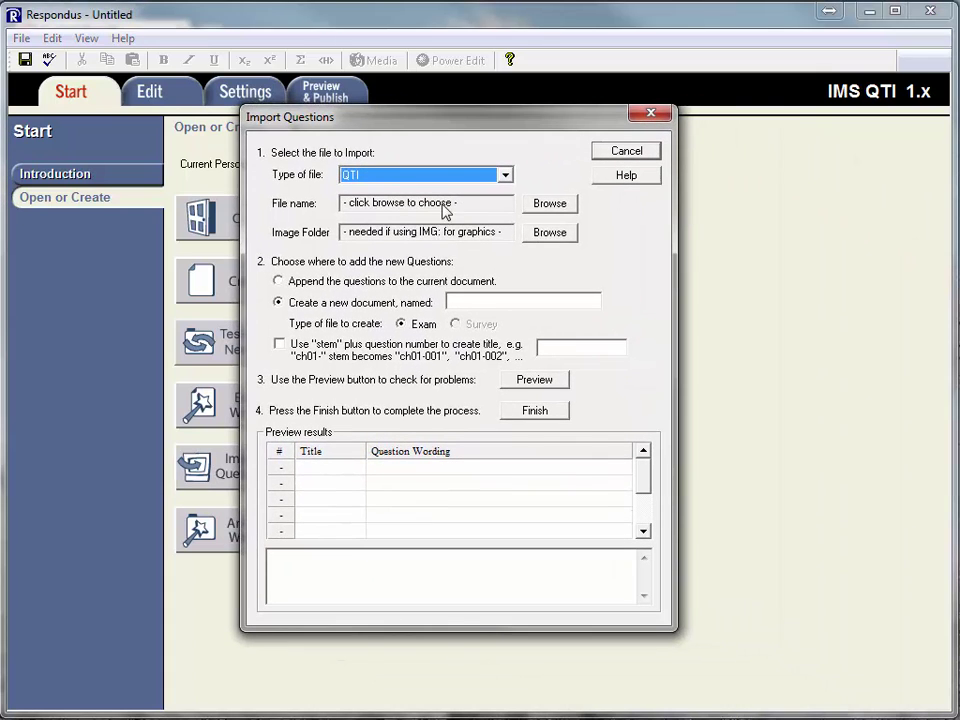
click(446, 176)
click(446, 176)
click(565, 205)
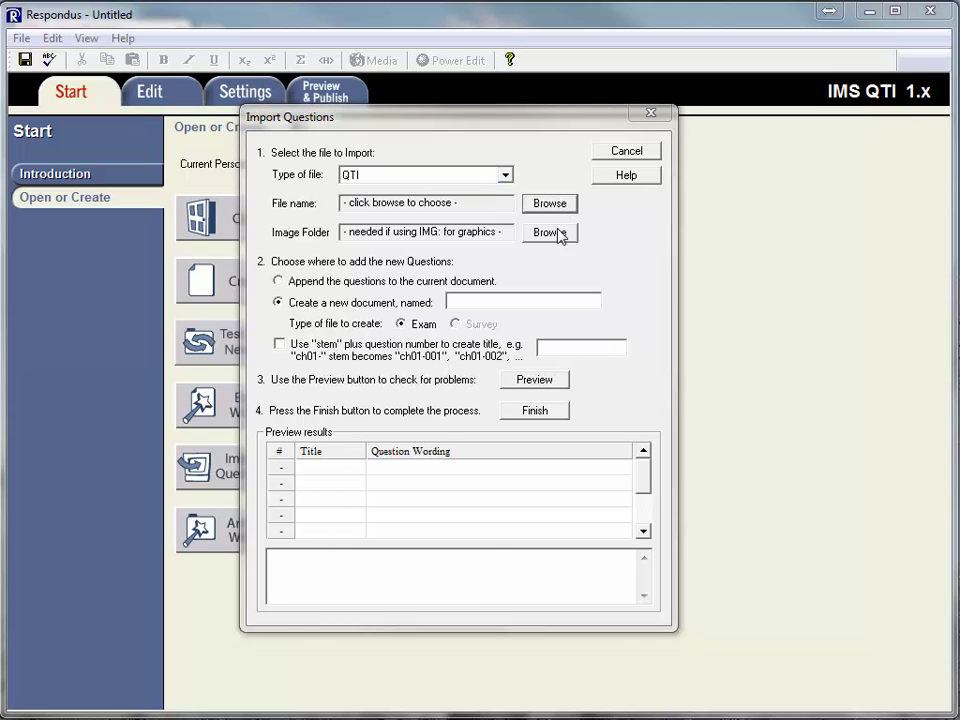
Pick os-100-clean-course-quiz-export.zip as a Zipped IMS QTI package and name the new exam PrintTest
drag(673, 263, 374, 120)
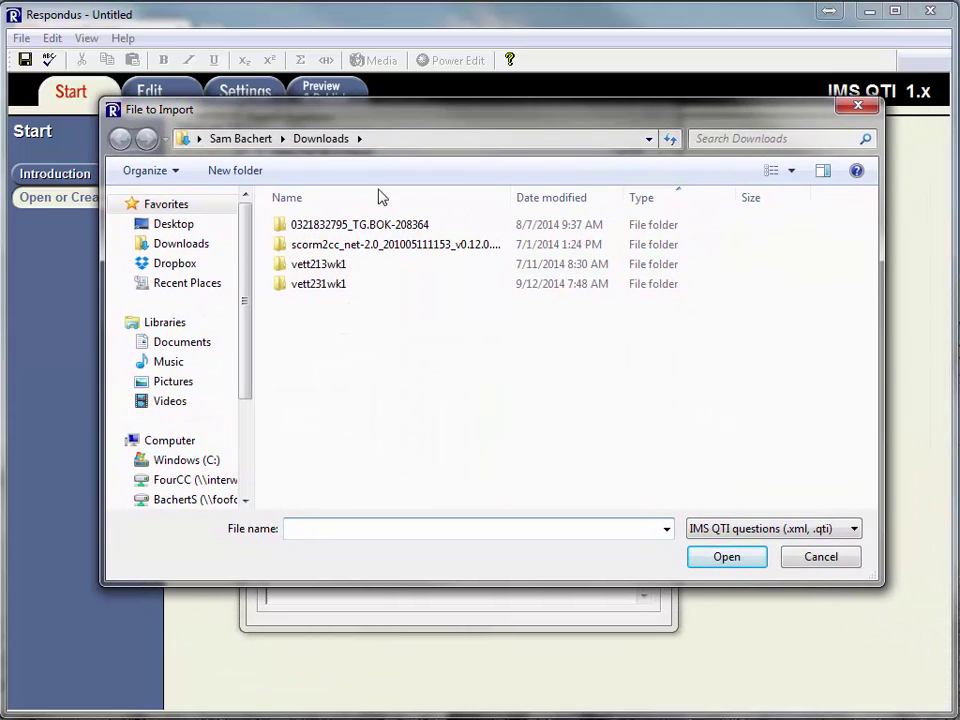
click(716, 530)
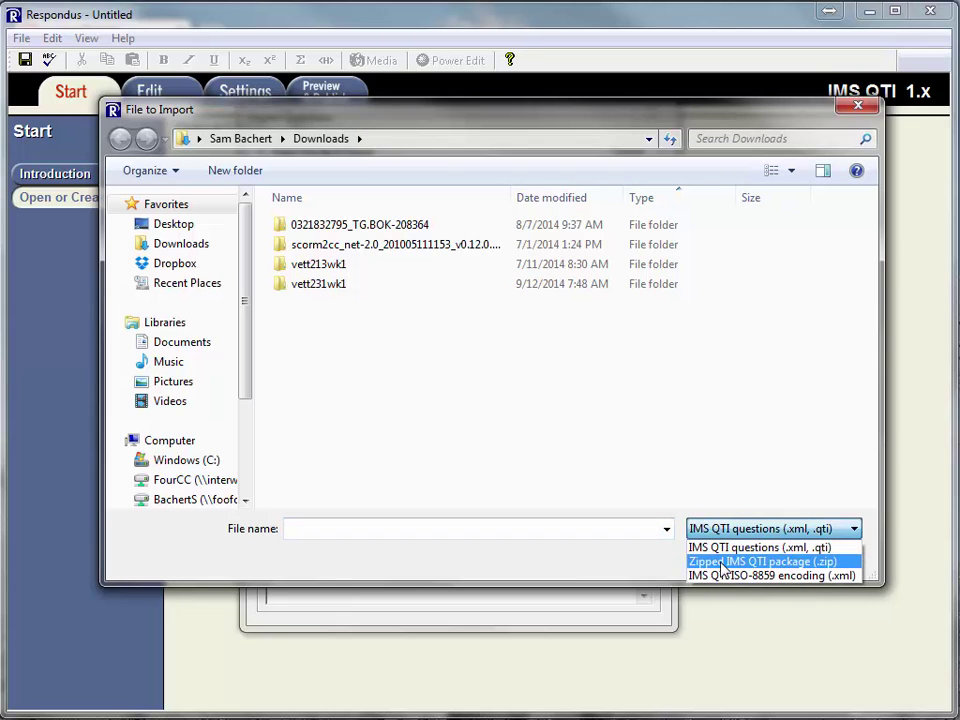
click(722, 563)
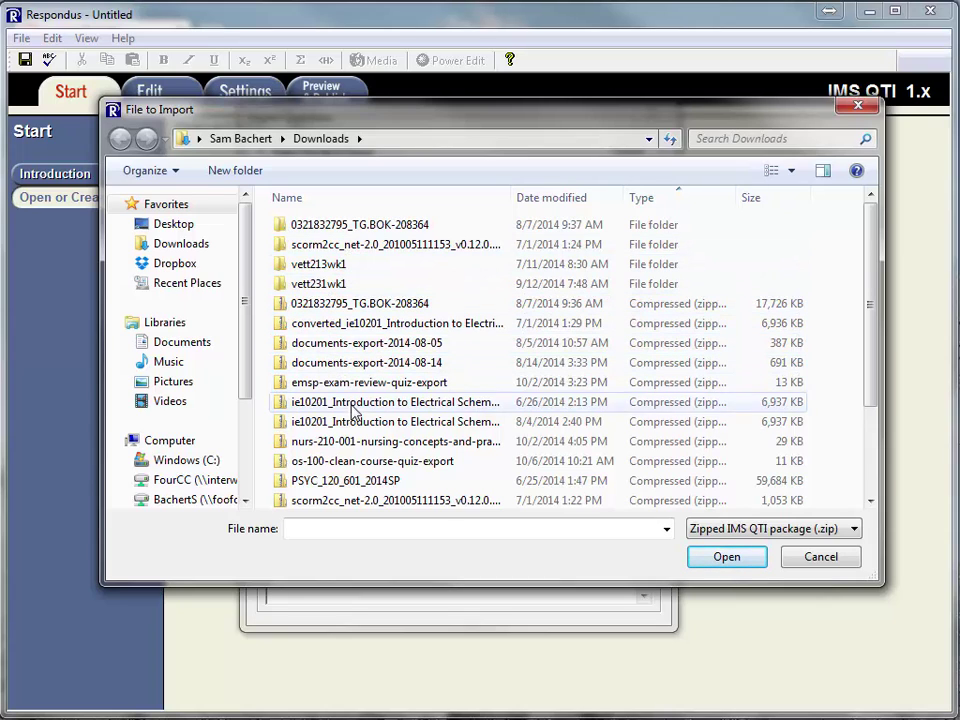
click(345, 464)
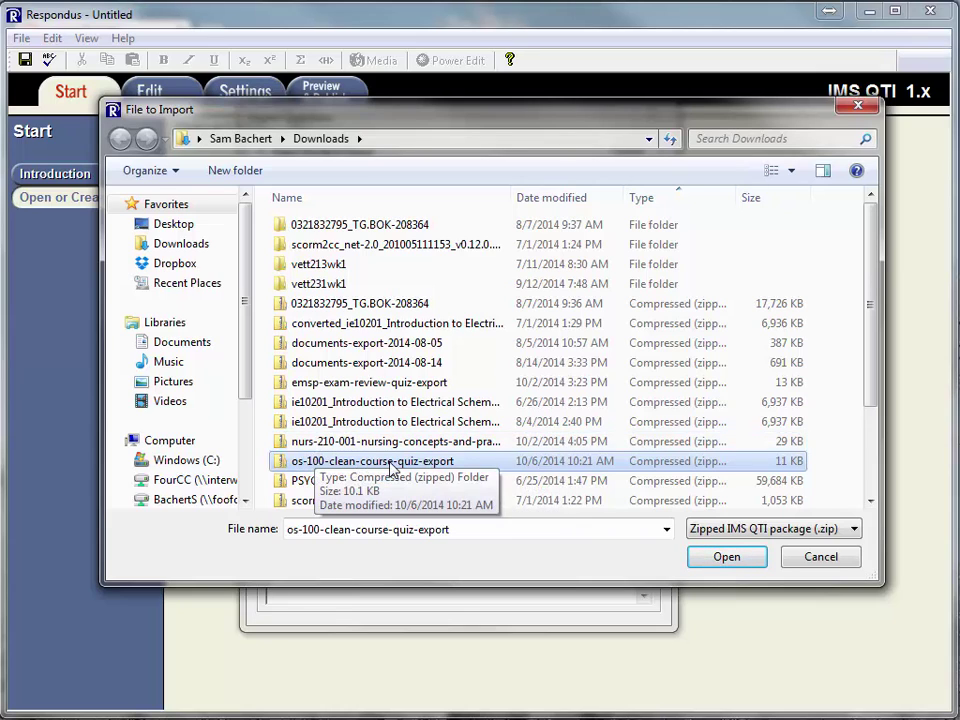
click(735, 562)
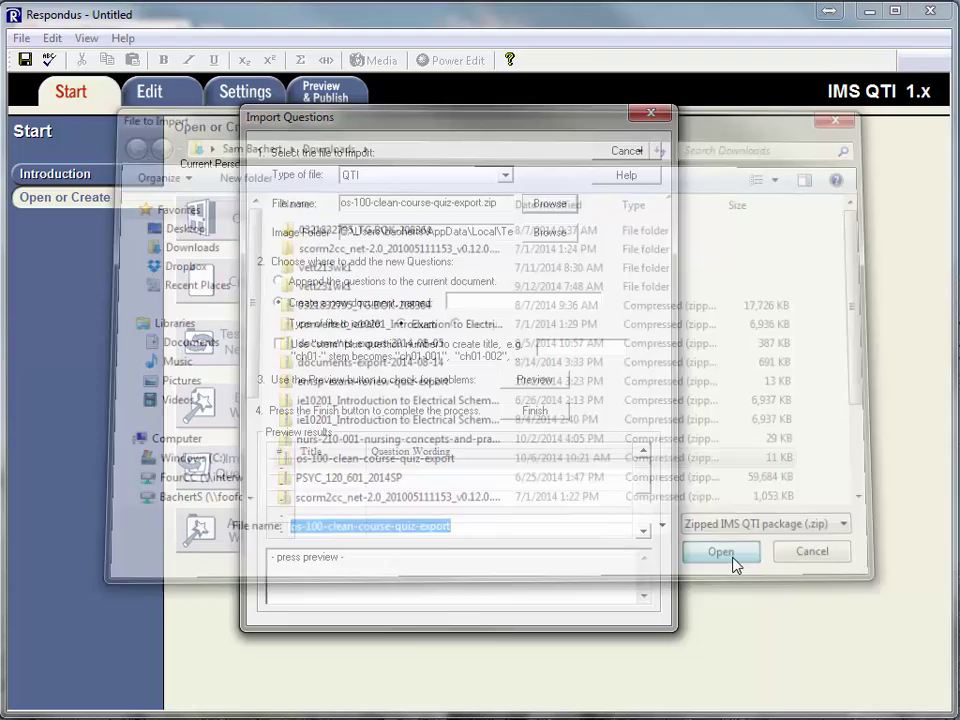
click(459, 305)
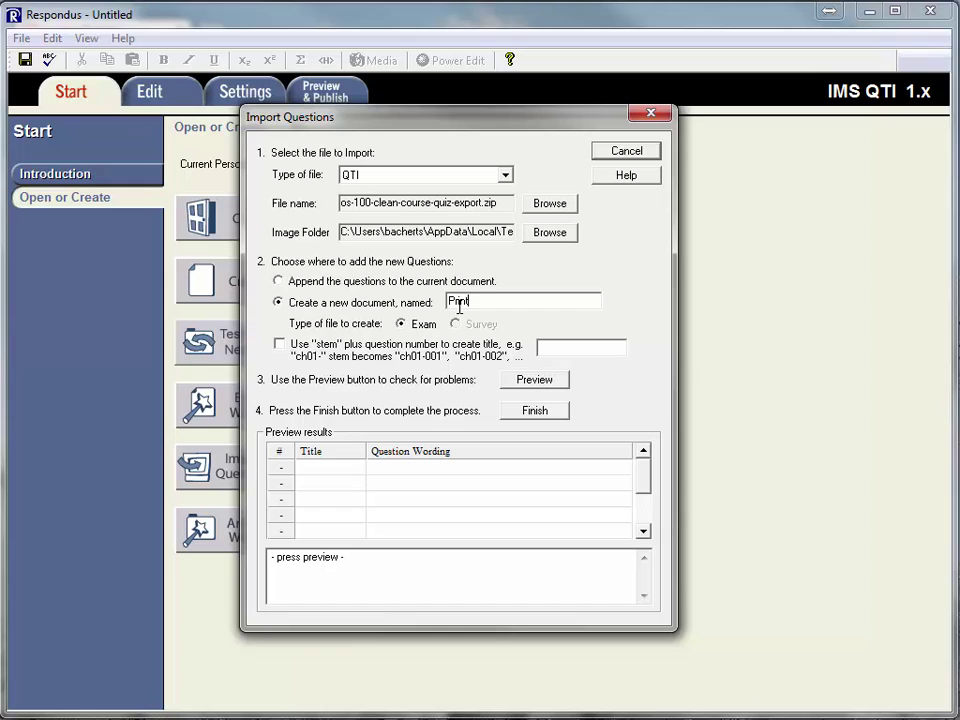
Preview the imported questions and finish creating PrintTest with 40 multiple-choice questions
click(537, 385)
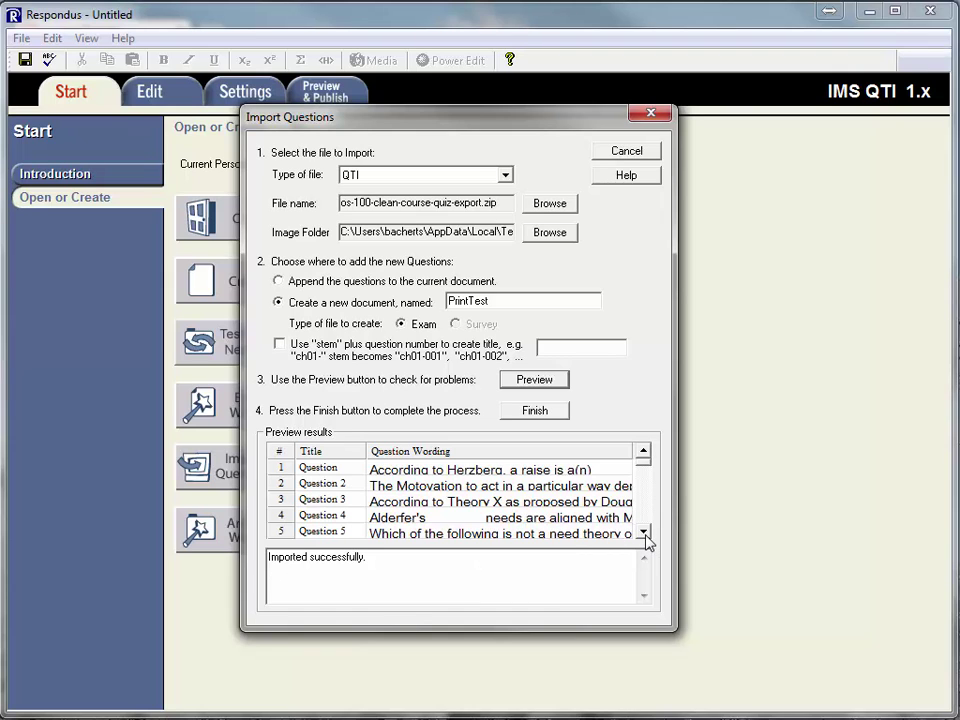
mouse_move(644, 533)
mouse_down()
mouse_move(643, 541)
mouse_move(641, 505)
mouse_move(642, 527)
mouse_up()
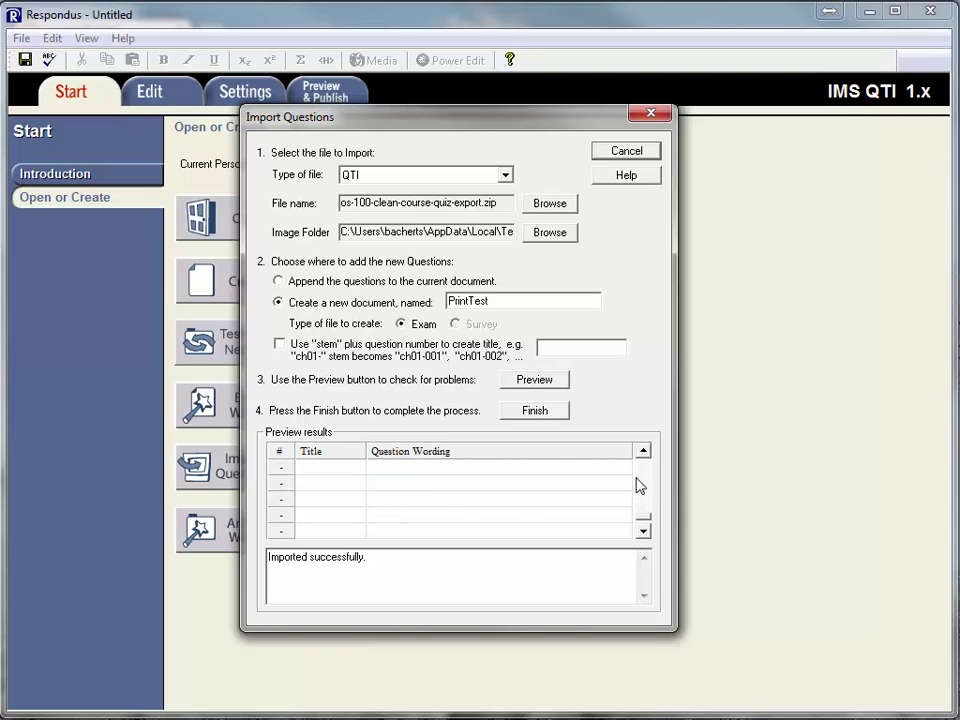
click(535, 411)
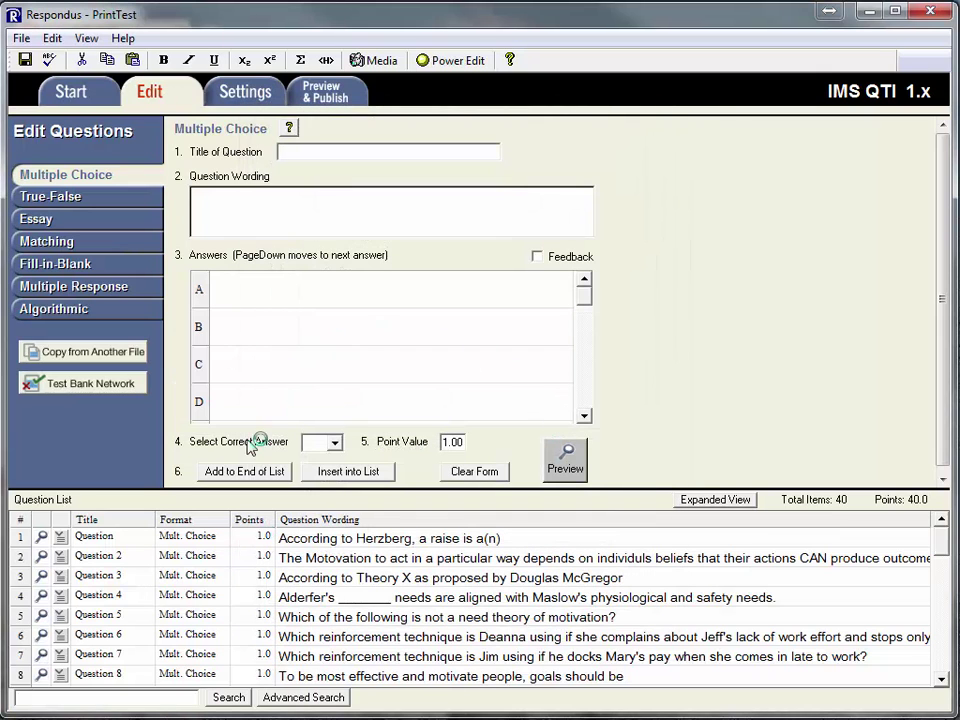
Choose Exam with Answer Key in Print Options, adding question titles and point values
click(318, 97)
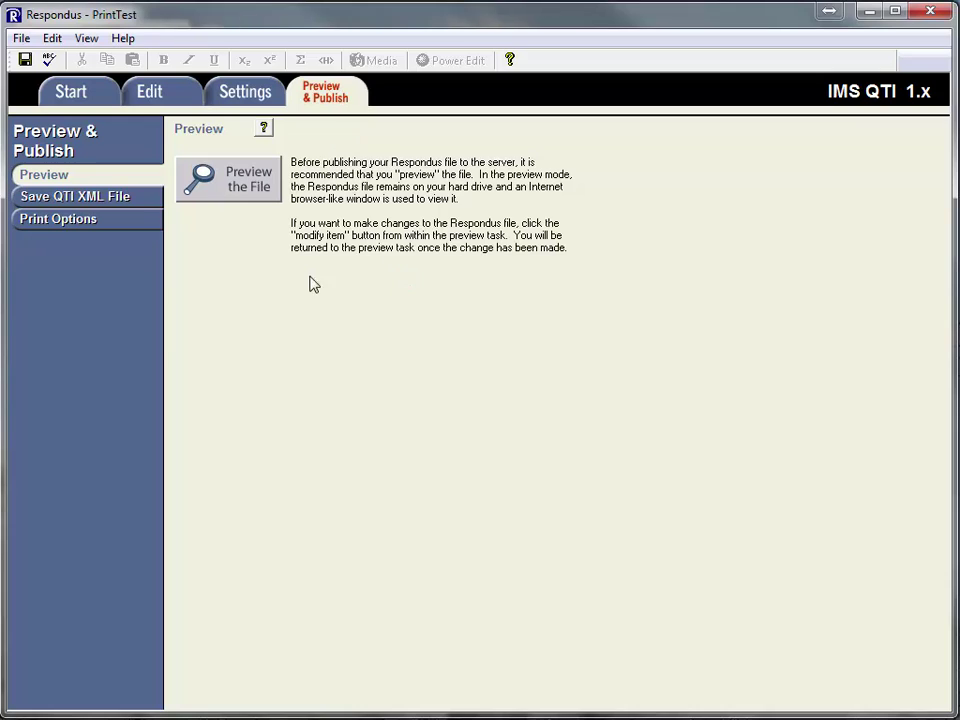
click(72, 228)
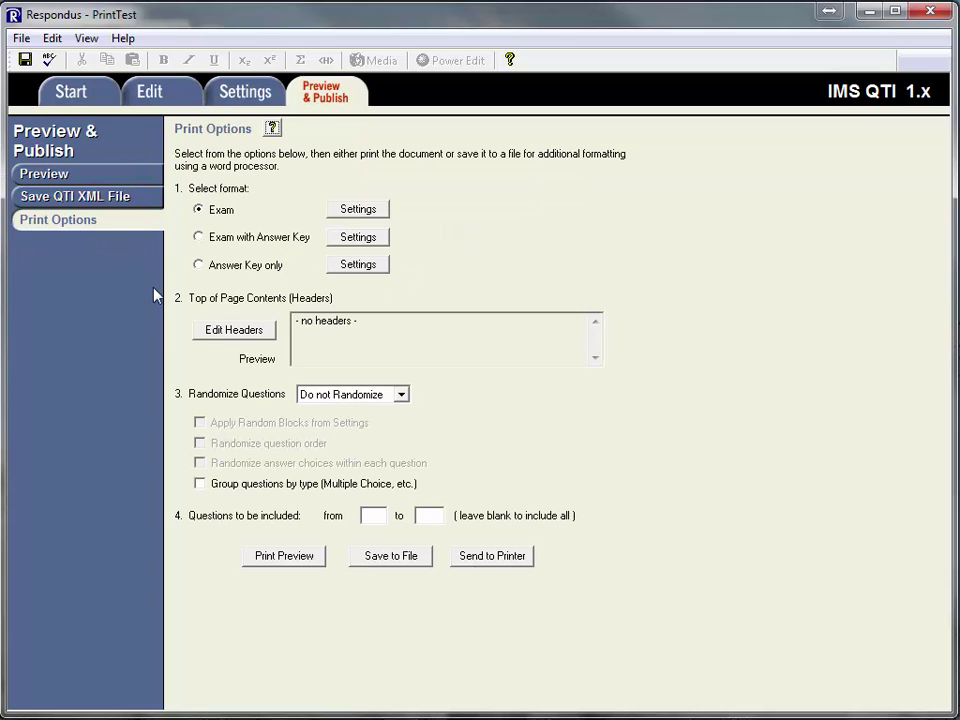
click(203, 240)
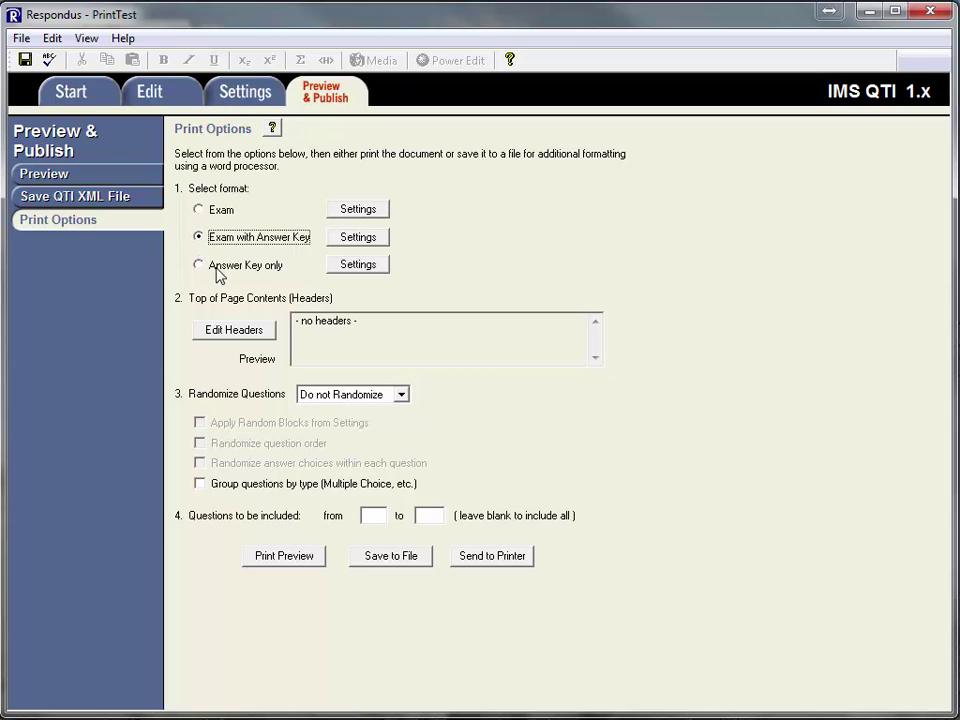
click(359, 241)
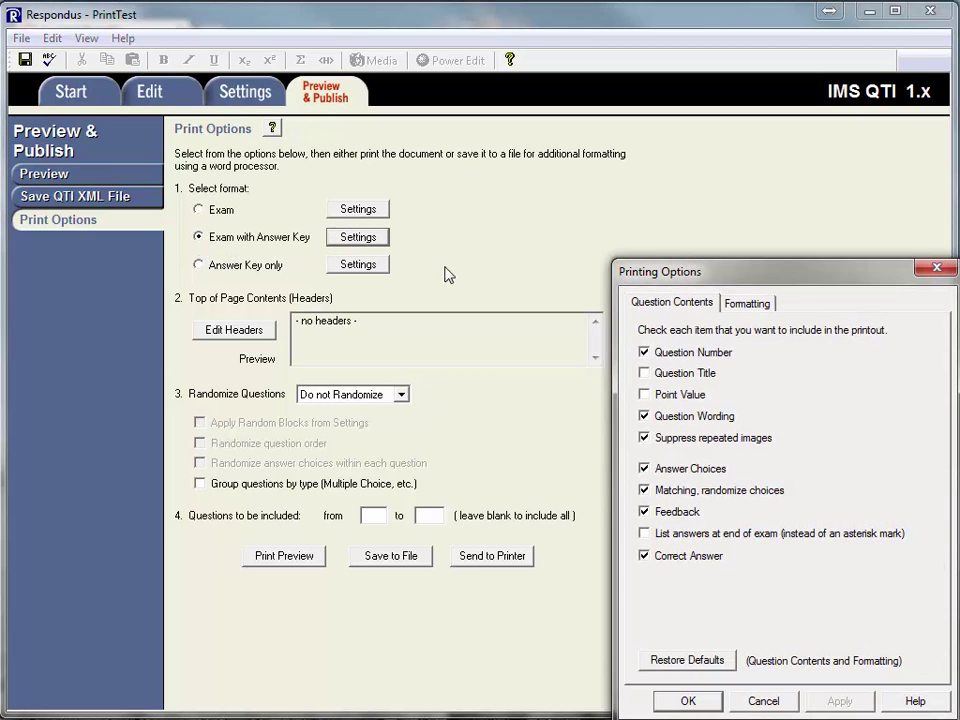
click(644, 373)
click(644, 394)
click(747, 303)
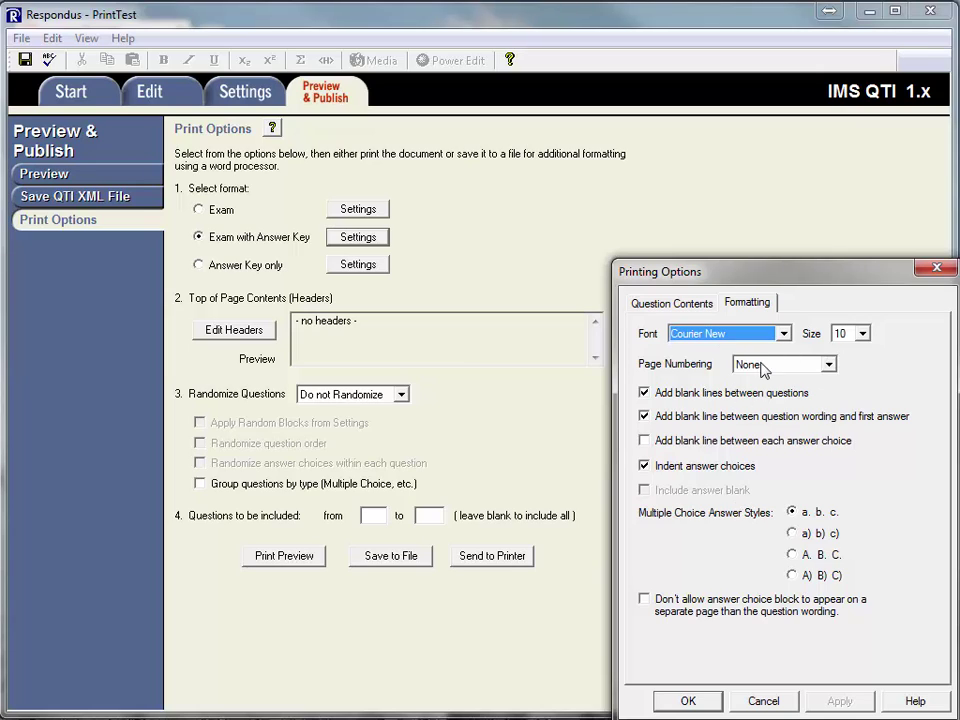
click(688, 701)
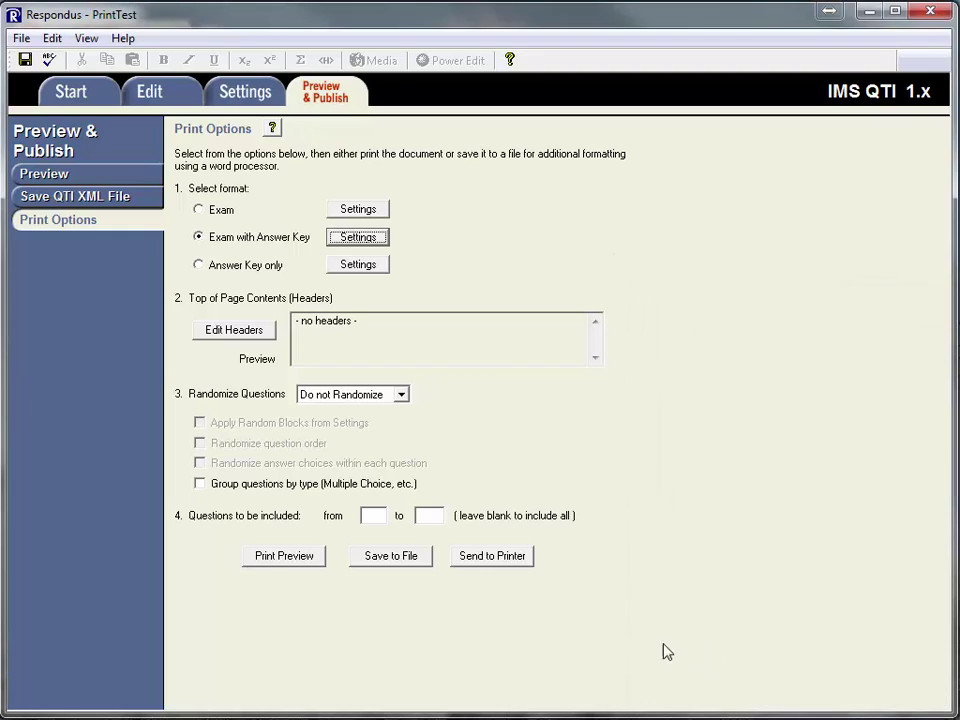
Print-preview the exam with answer key and copy its full text to the clipboard
click(263, 562)
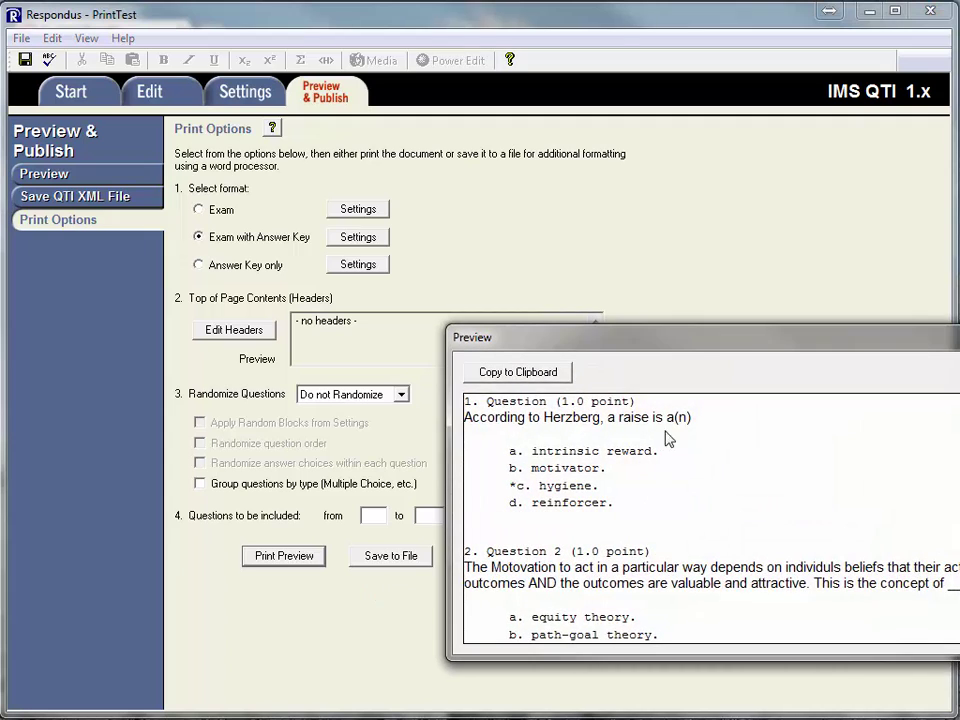
drag(705, 347, 345, 215)
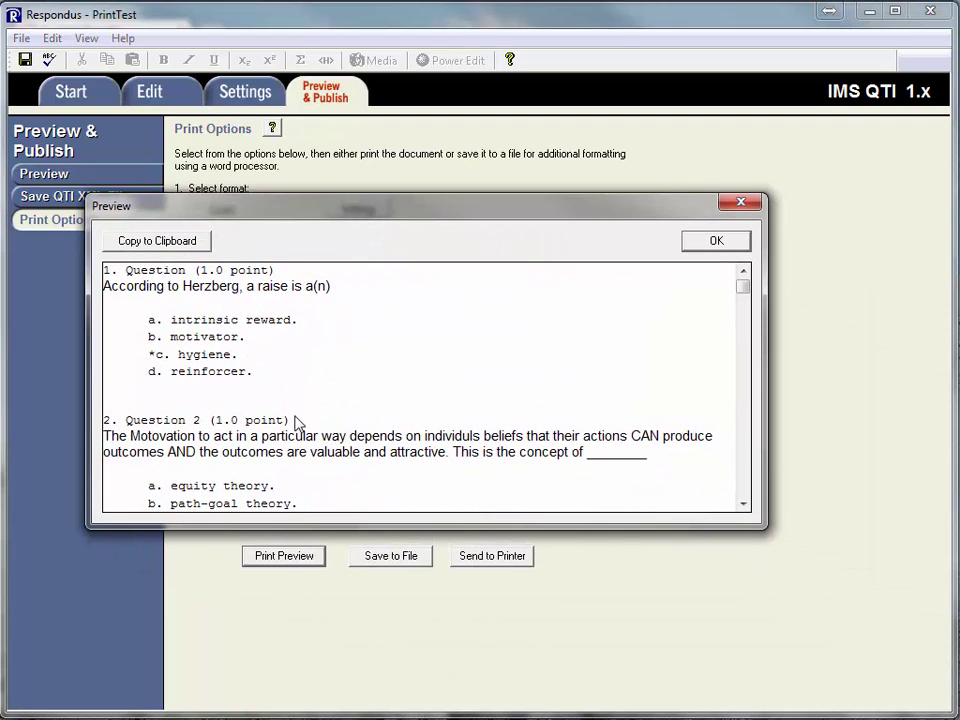
click(145, 248)
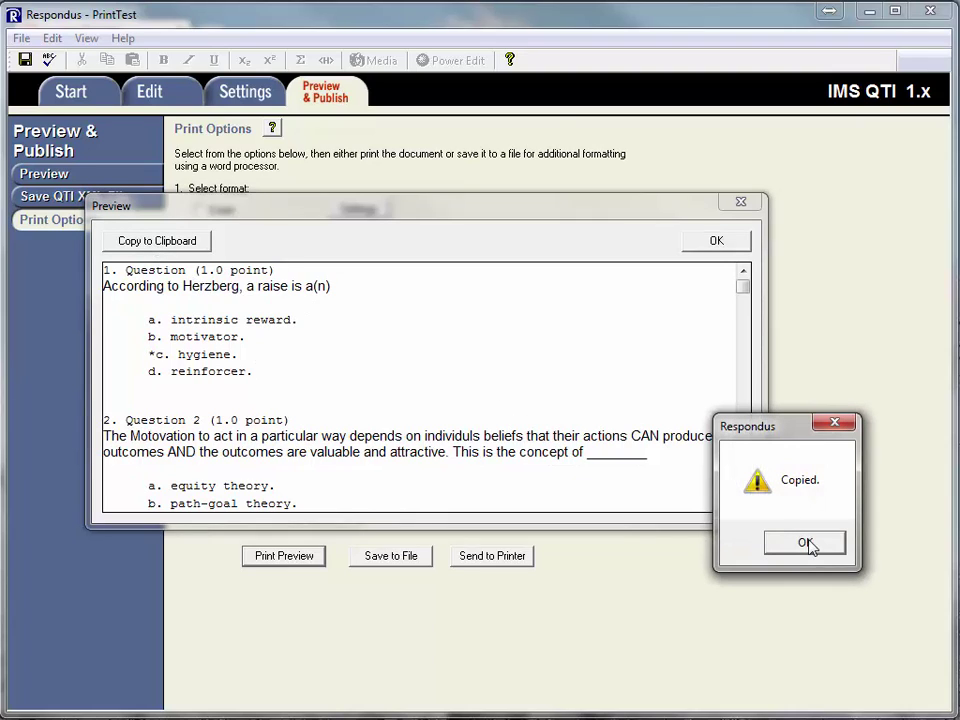
click(803, 542)
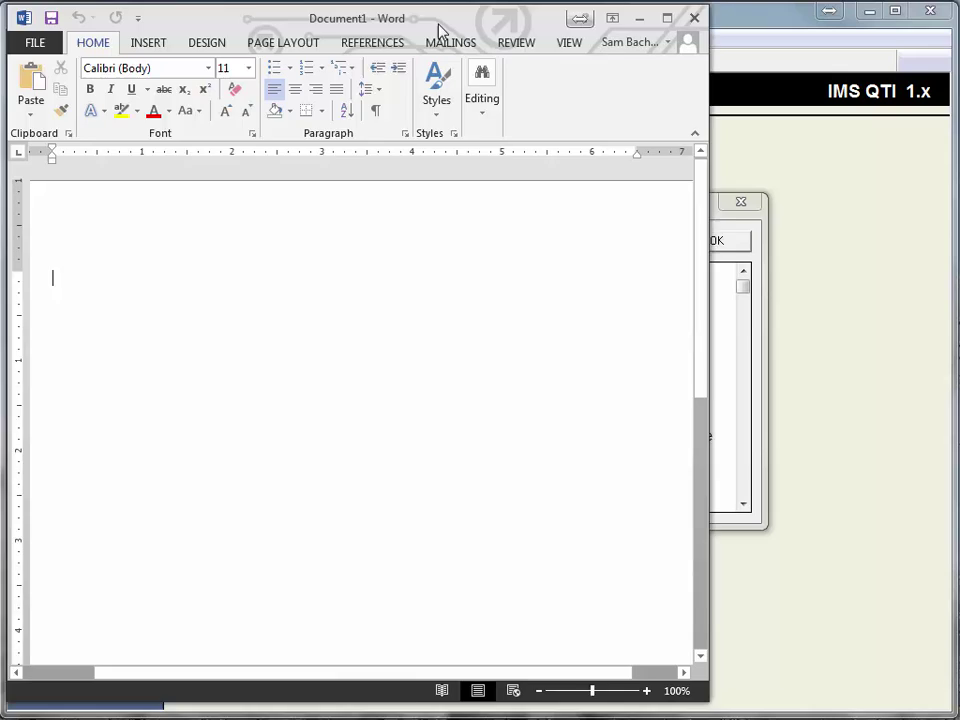
Enlarge the blank Word document and paste the printout using Keep Text Only
drag(439, 30, 426, 24)
drag(703, 697, 950, 710)
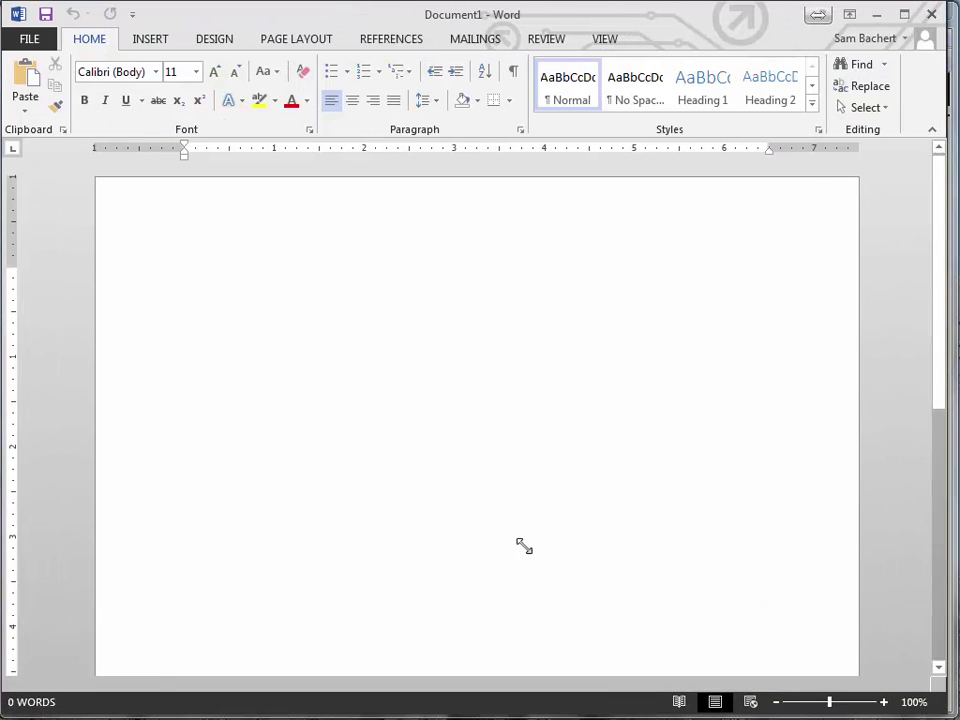
right_click(321, 346)
click(417, 430)
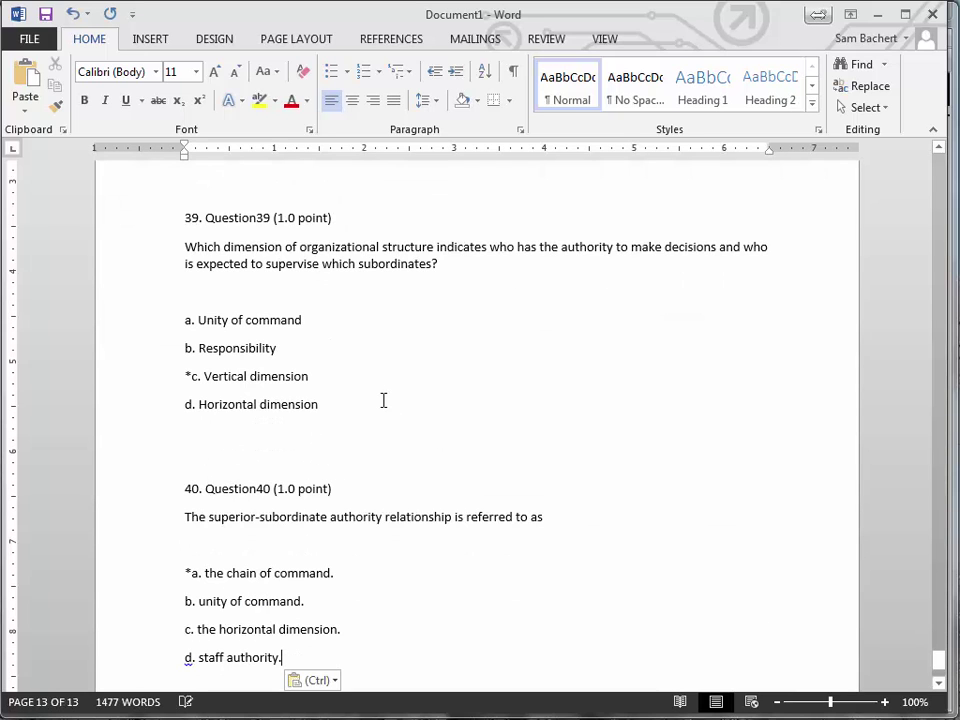
Check the pasted text down to Question 40, then return to the document's top
scroll(382, 402, down, 3)
click(231, 412)
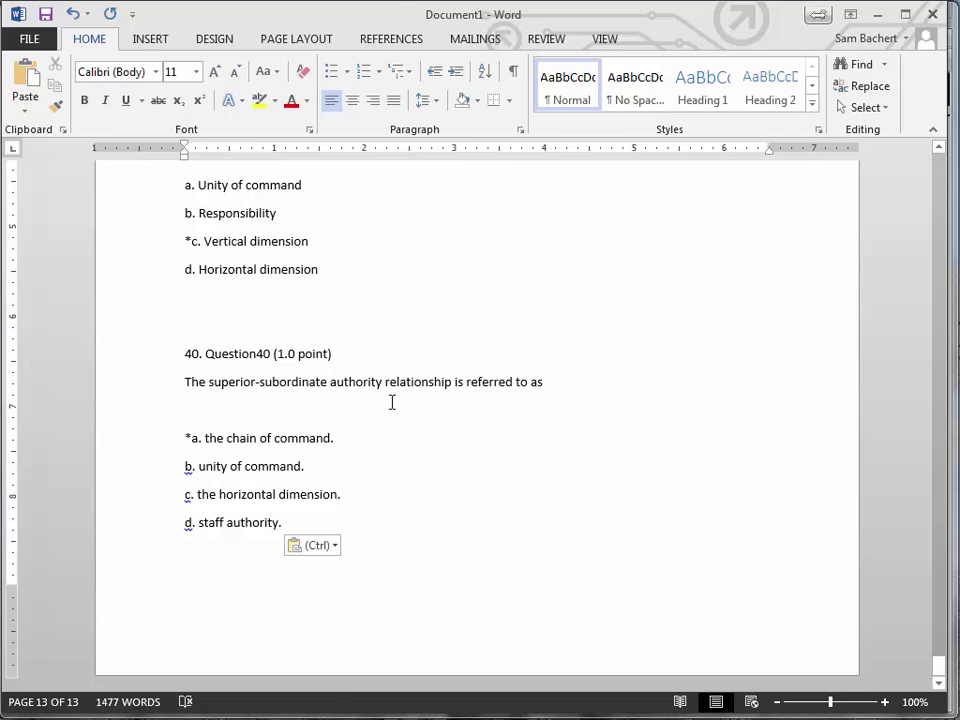
scroll(455, 465, up, 8)
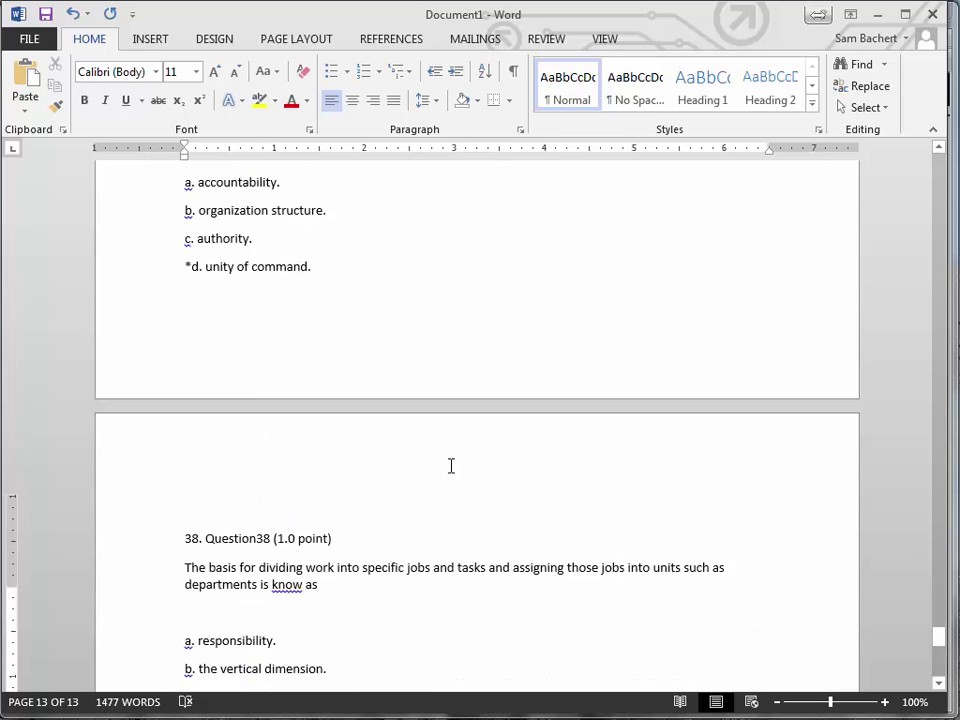
scroll(451, 465, up, 15)
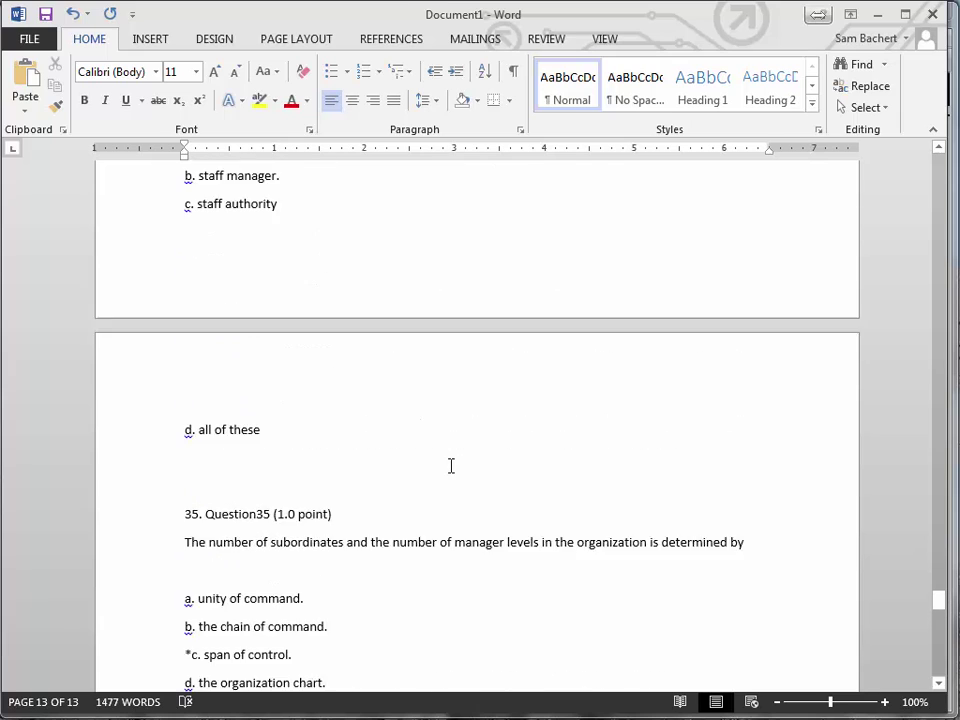
scroll(451, 465, up, 6)
drag(938, 580, 936, 162)
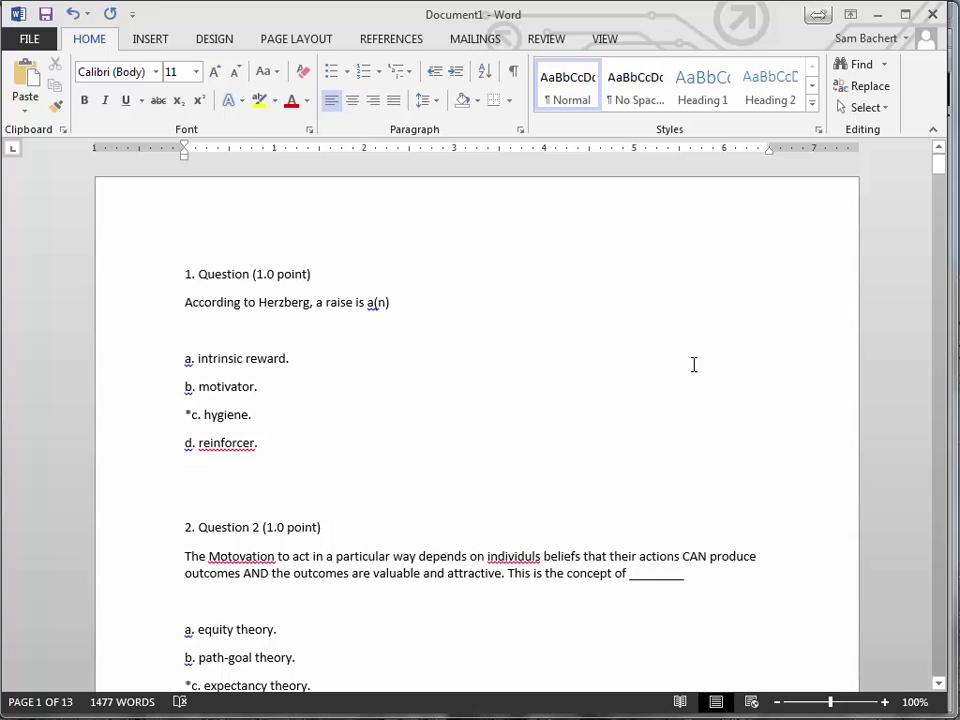